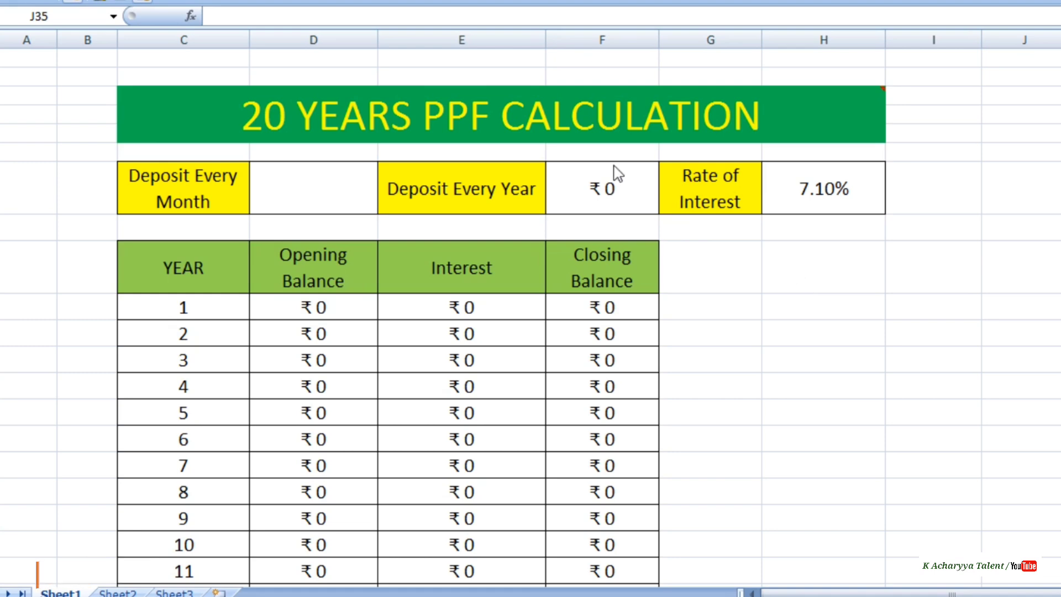
Set the yearly deposit for the 15-year PPF table to 50000.
{"action": "scroll", "coordinate": [618, 187], "scroll_direction": "down", "scroll_amount": 5}
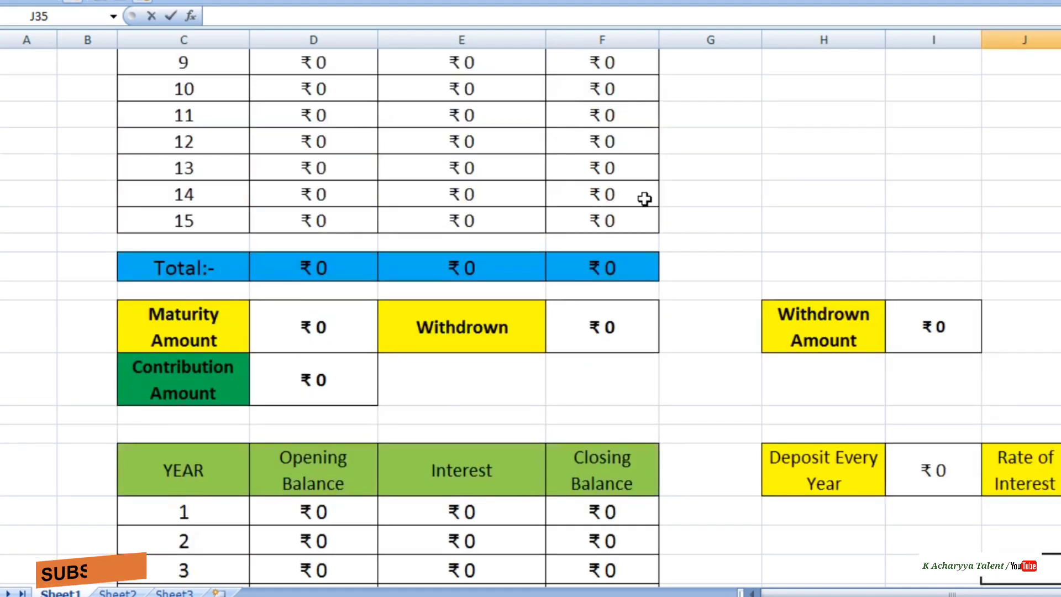
{"action": "scroll", "coordinate": [644, 199], "scroll_direction": "up", "scroll_amount": 5}
{"action": "left_click", "coordinate": [612, 187]}
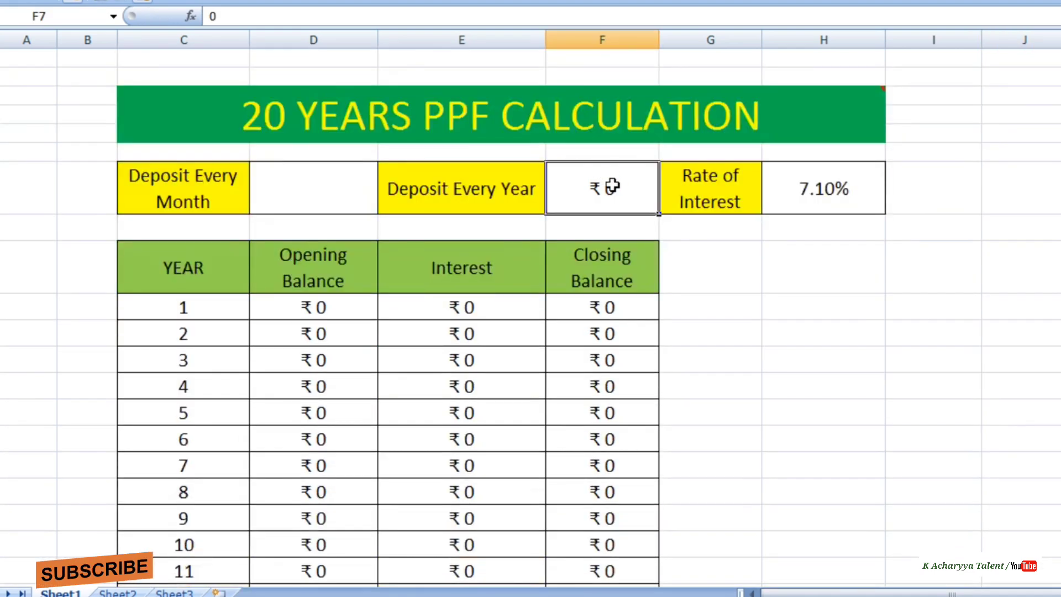
{"action": "type", "text": "5"}
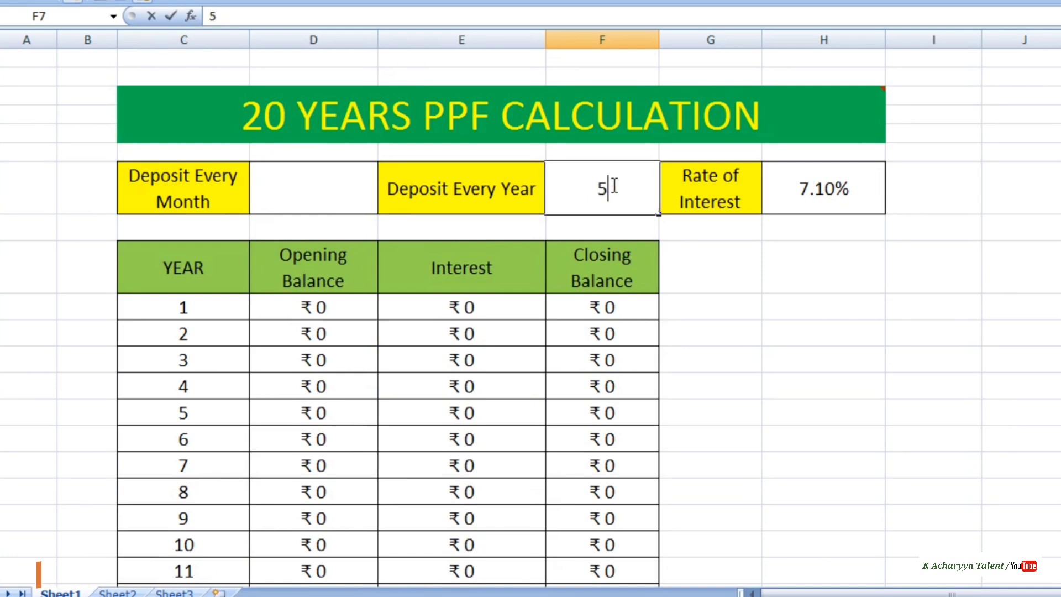
{"action": "type", "text": "0000"}
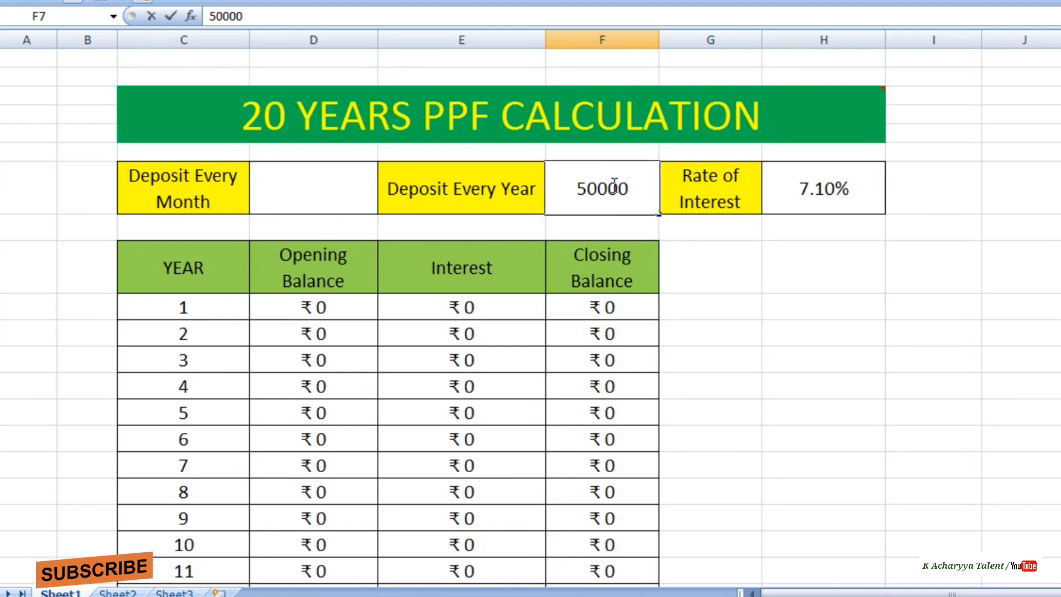
{"action": "left_click", "coordinate": [776, 318]}
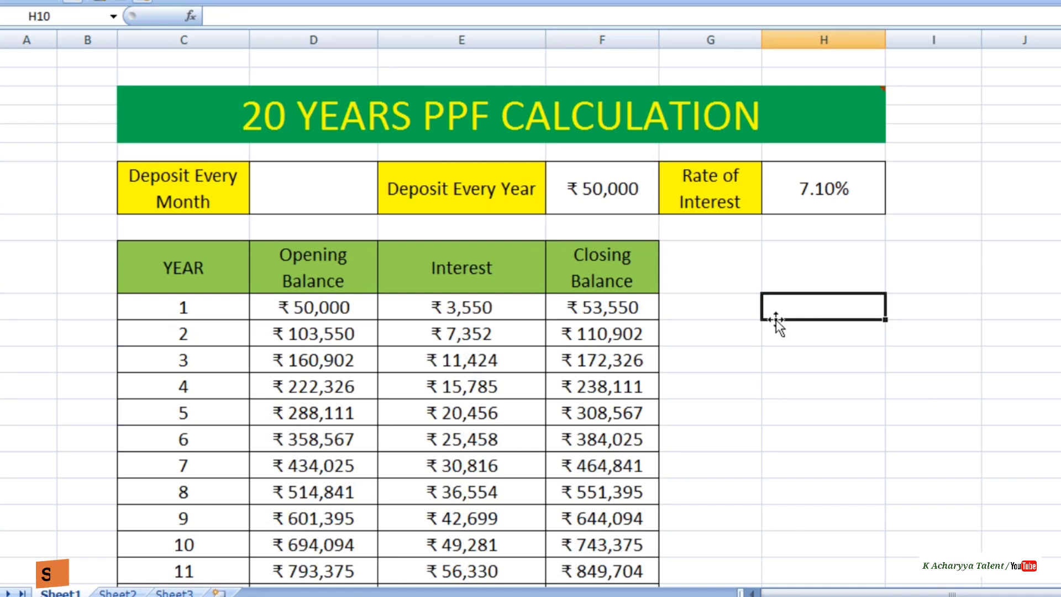
Enter 500000 as the withdrawn sum beside the 15-year maturity amount.
{"action": "scroll", "coordinate": [454, 316], "scroll_direction": "down", "scroll_amount": 4}
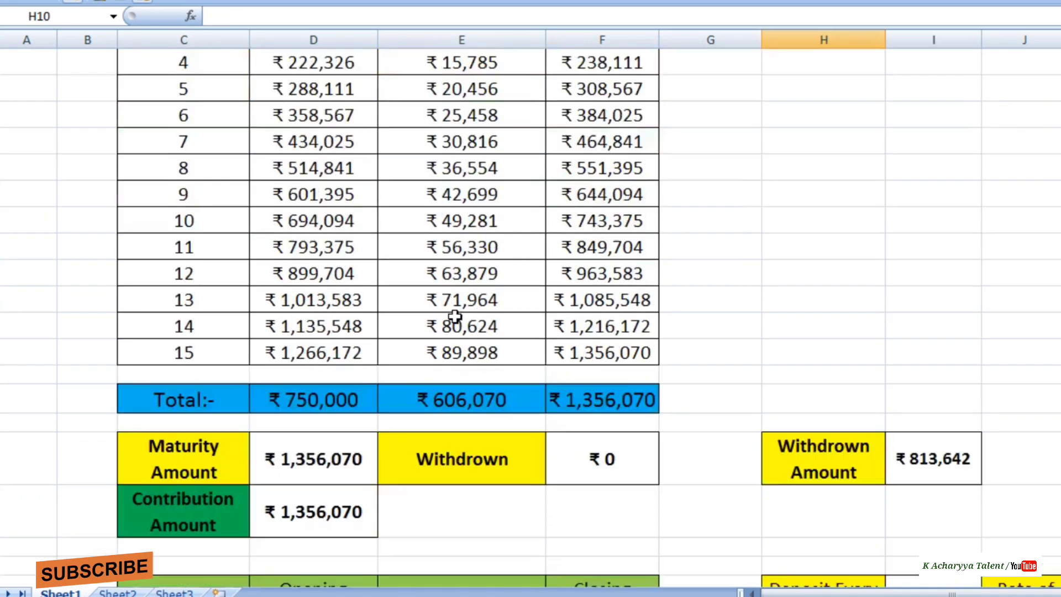
{"action": "scroll", "coordinate": [456, 314], "scroll_direction": "down", "scroll_amount": 1}
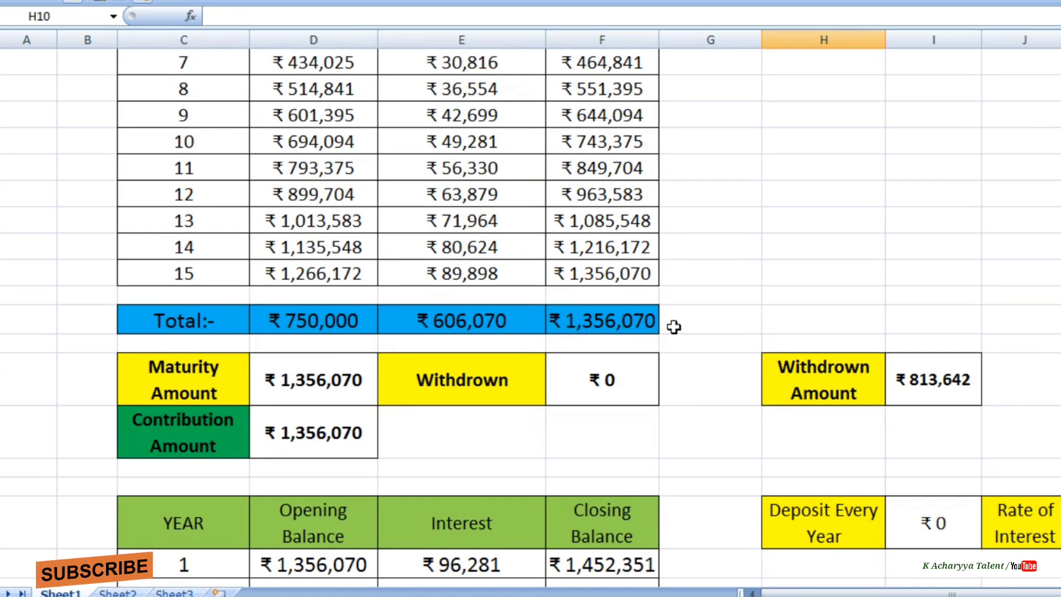
{"action": "left_click", "coordinate": [331, 368]}
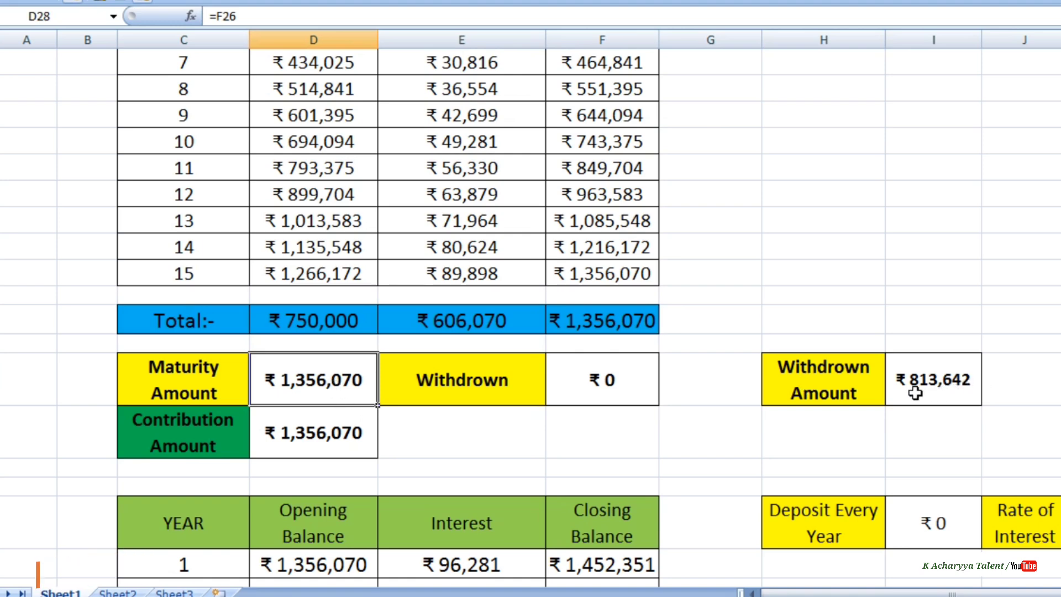
{"action": "left_click", "coordinate": [957, 382]}
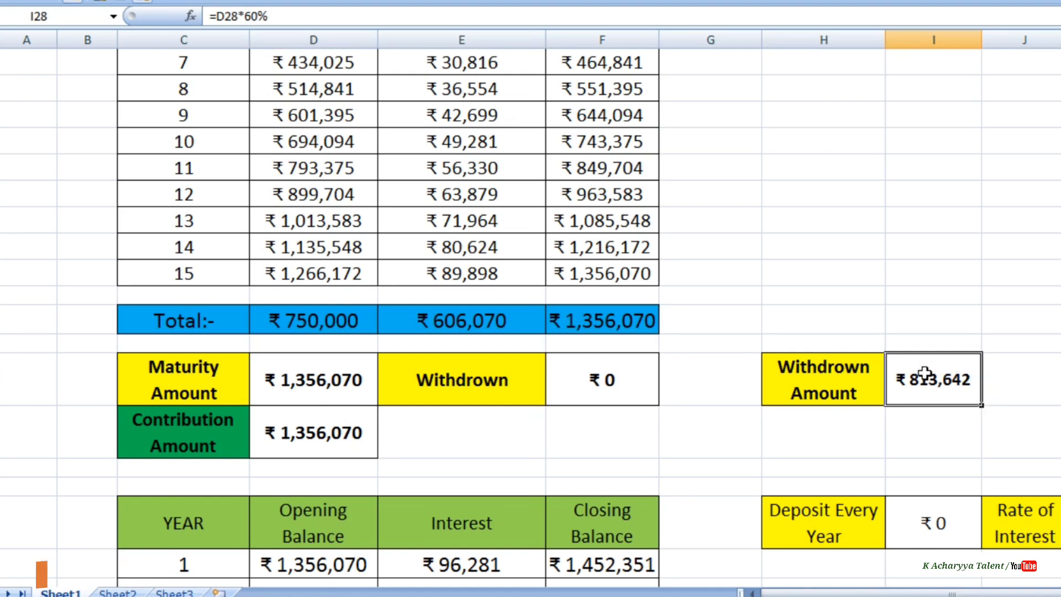
{"action": "left_click", "coordinate": [346, 430]}
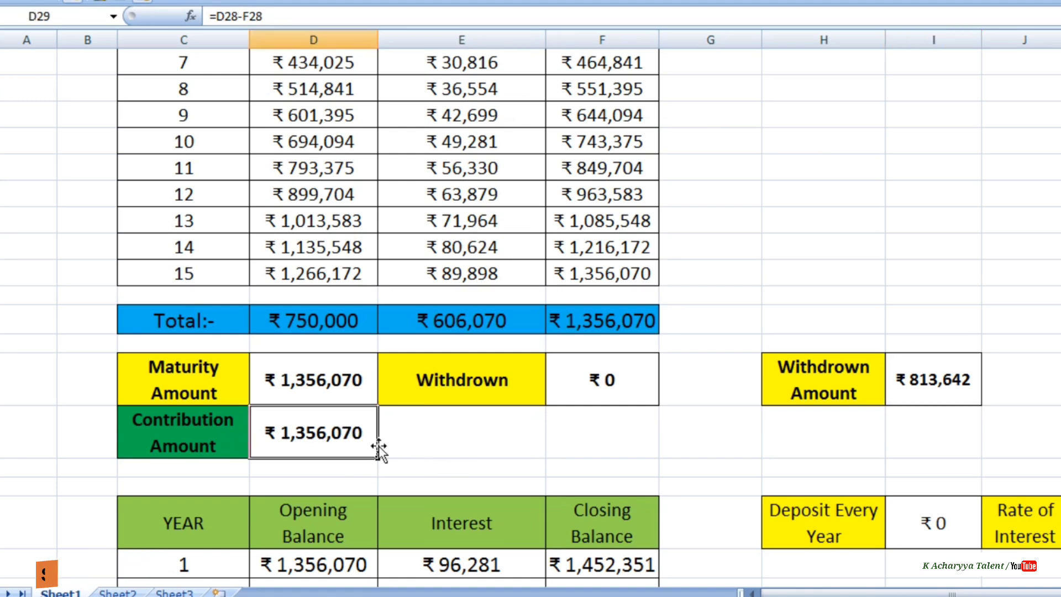
{"action": "left_click", "coordinate": [615, 379]}
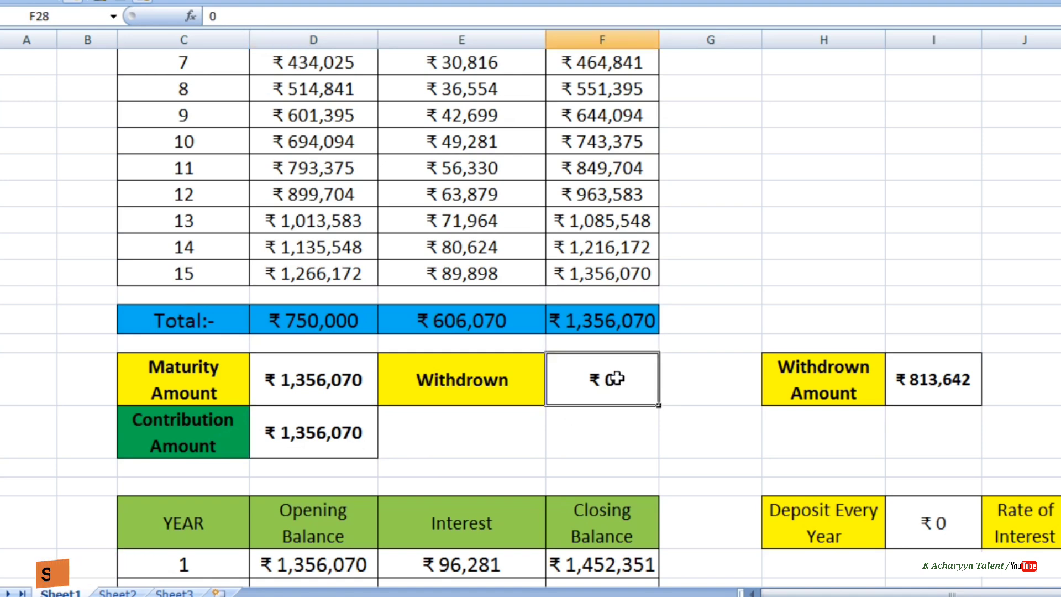
{"action": "type", "text": "5000"}
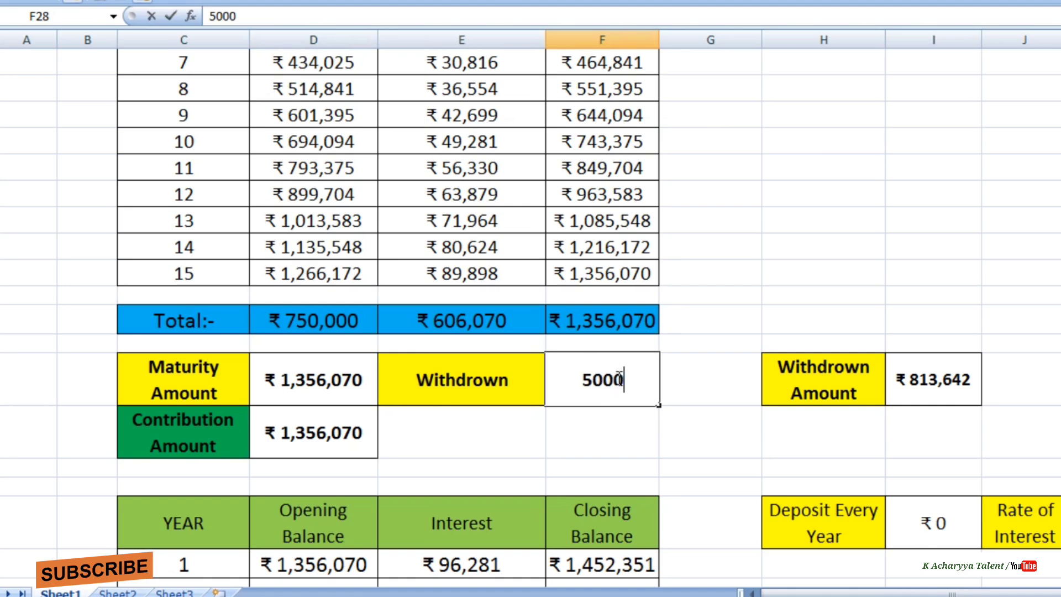
{"action": "type", "text": "00"}
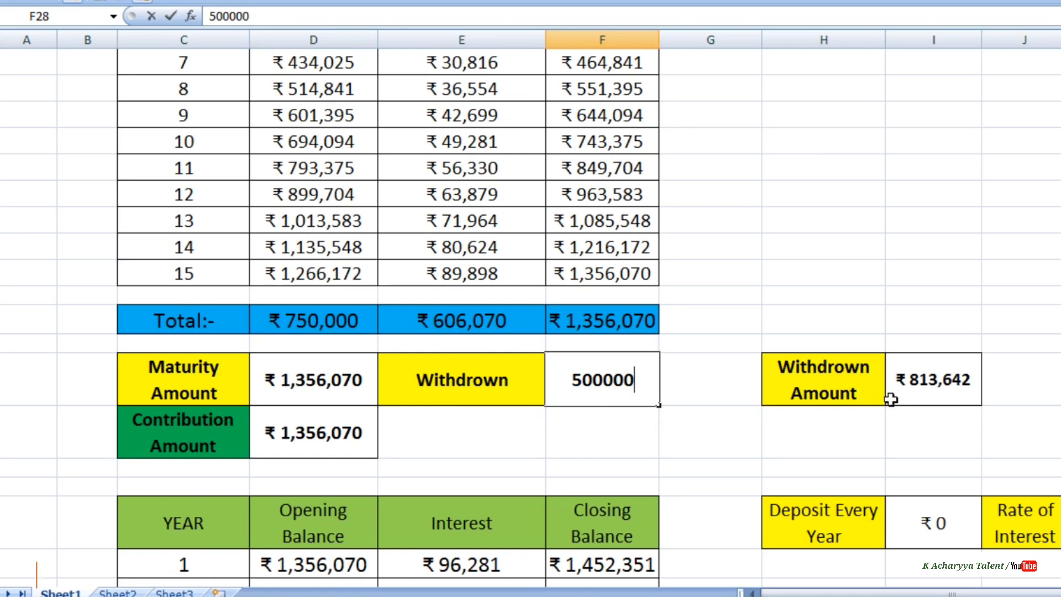
{"action": "left_click", "coordinate": [923, 385]}
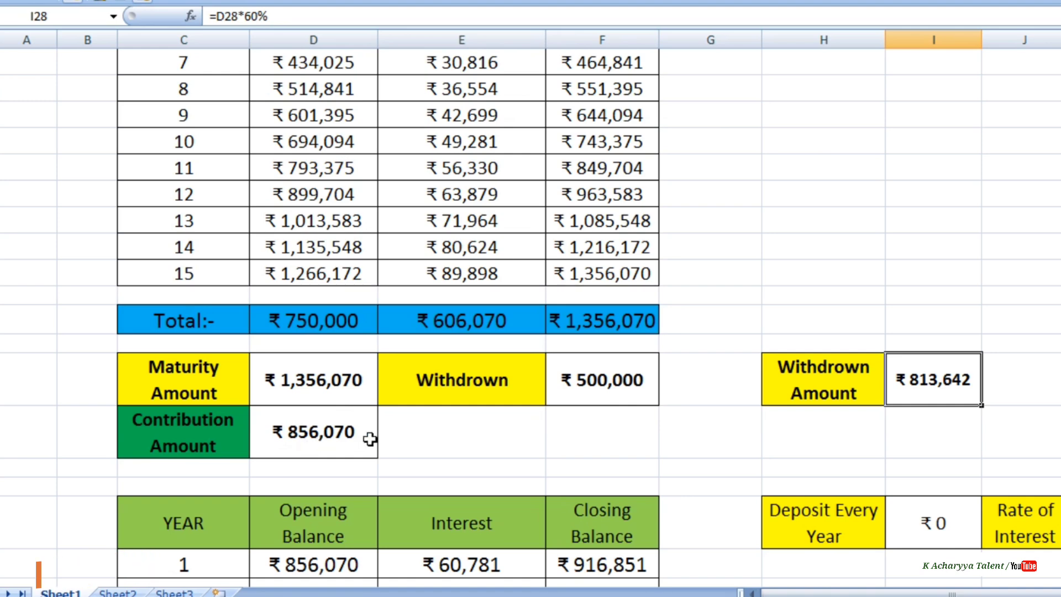
Set the yearly deposit for the five-year extension table to 50000.
{"action": "scroll", "coordinate": [370, 439], "scroll_direction": "down", "scroll_amount": 1}
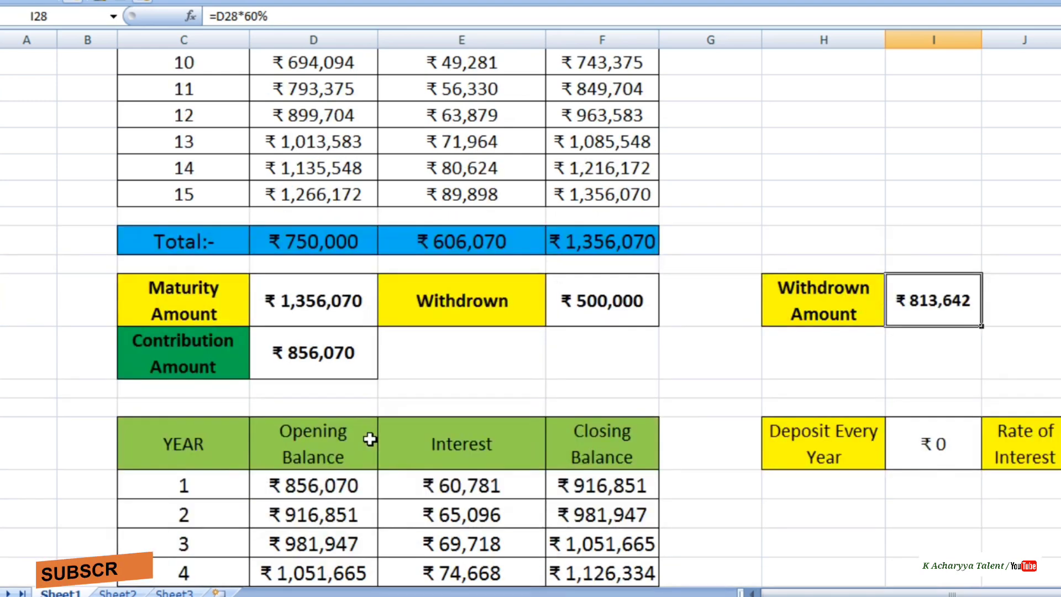
{"action": "scroll", "coordinate": [370, 439], "scroll_direction": "down", "scroll_amount": 1}
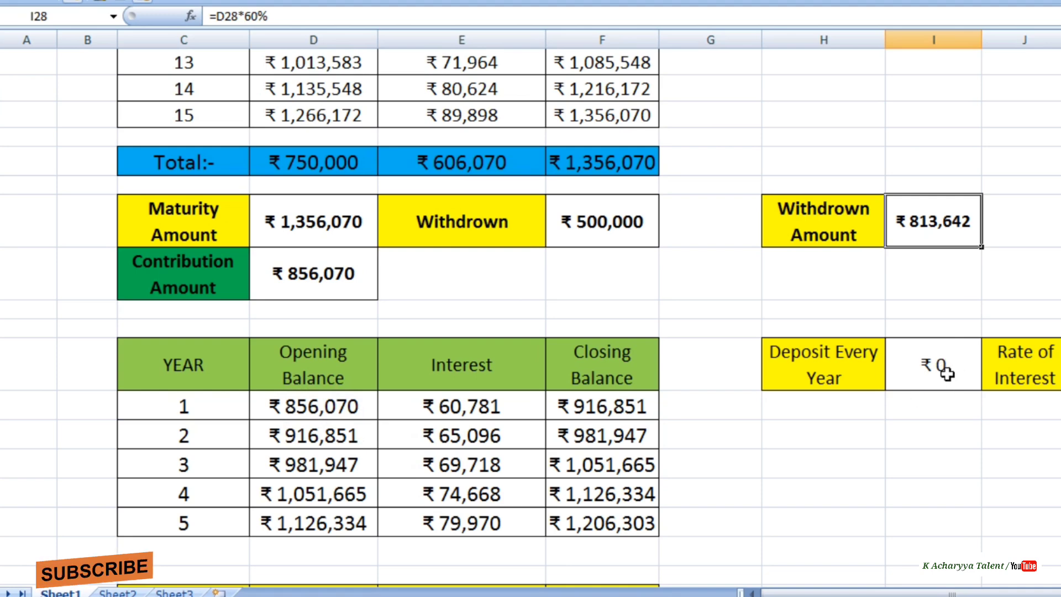
{"action": "left_click", "coordinate": [913, 366]}
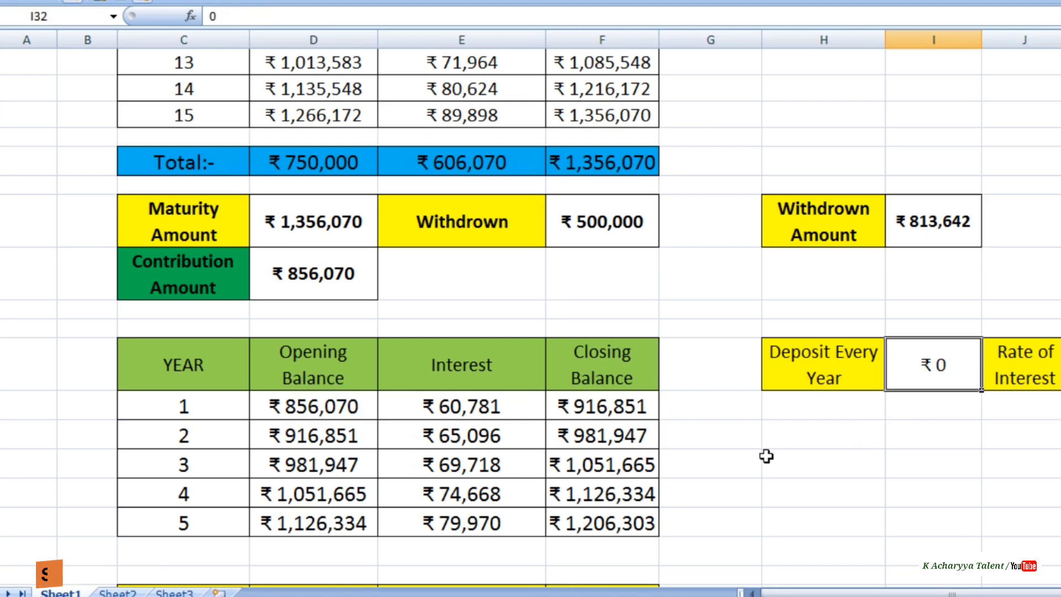
{"action": "scroll", "coordinate": [403, 464], "scroll_direction": "down", "scroll_amount": 3}
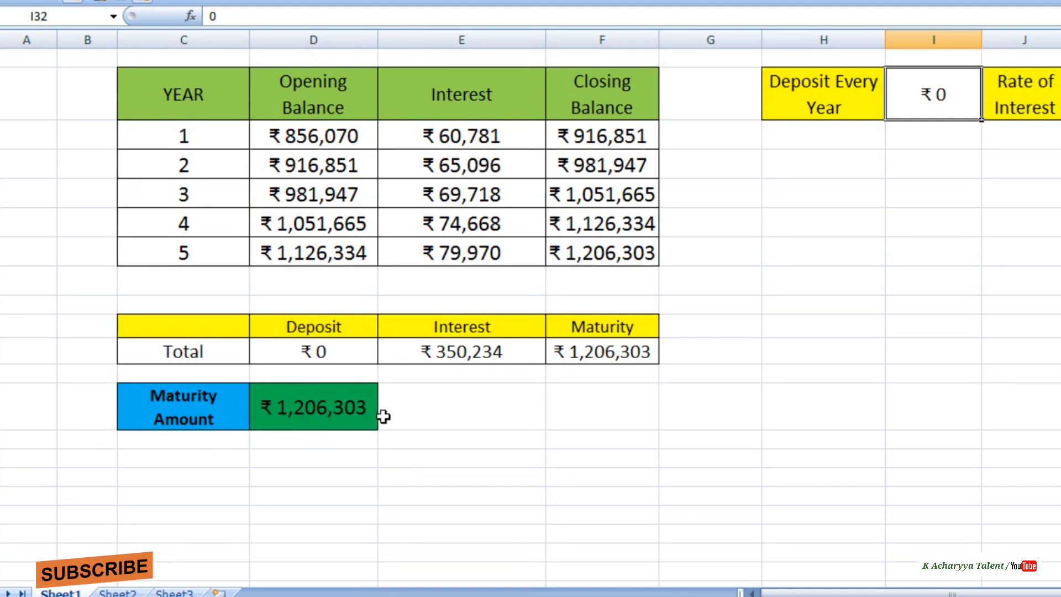
{"action": "scroll", "coordinate": [549, 414], "scroll_direction": "up", "scroll_amount": 3}
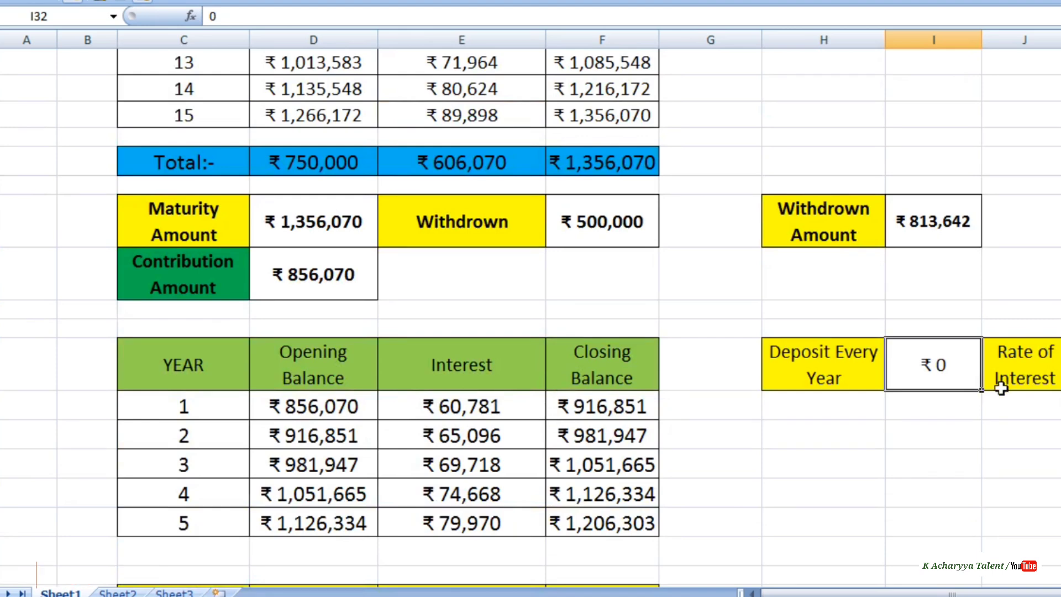
{"action": "double_click", "coordinate": [945, 365]}
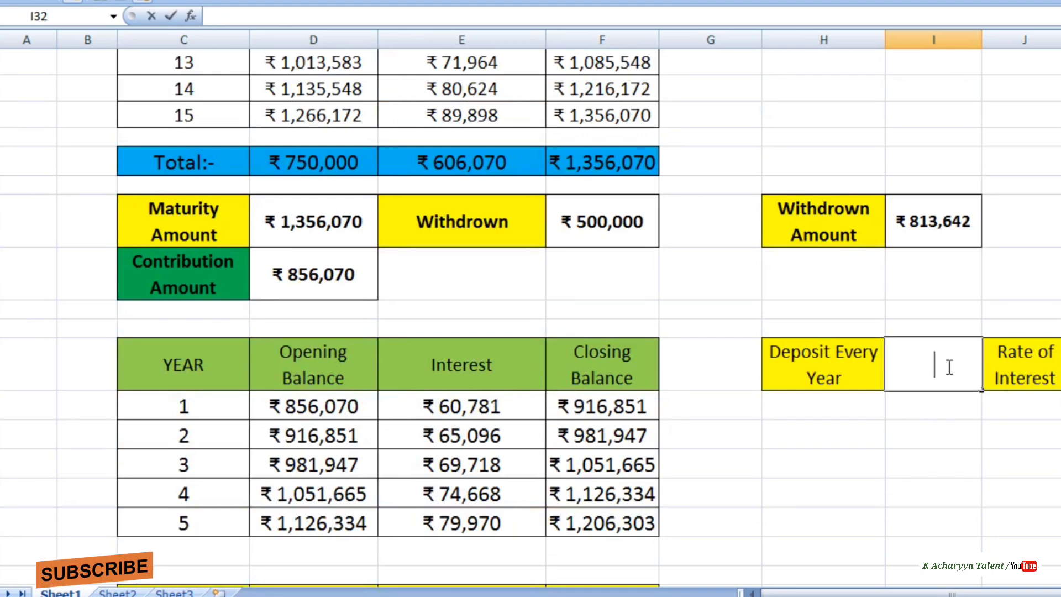
{"action": "type", "text": "500"}
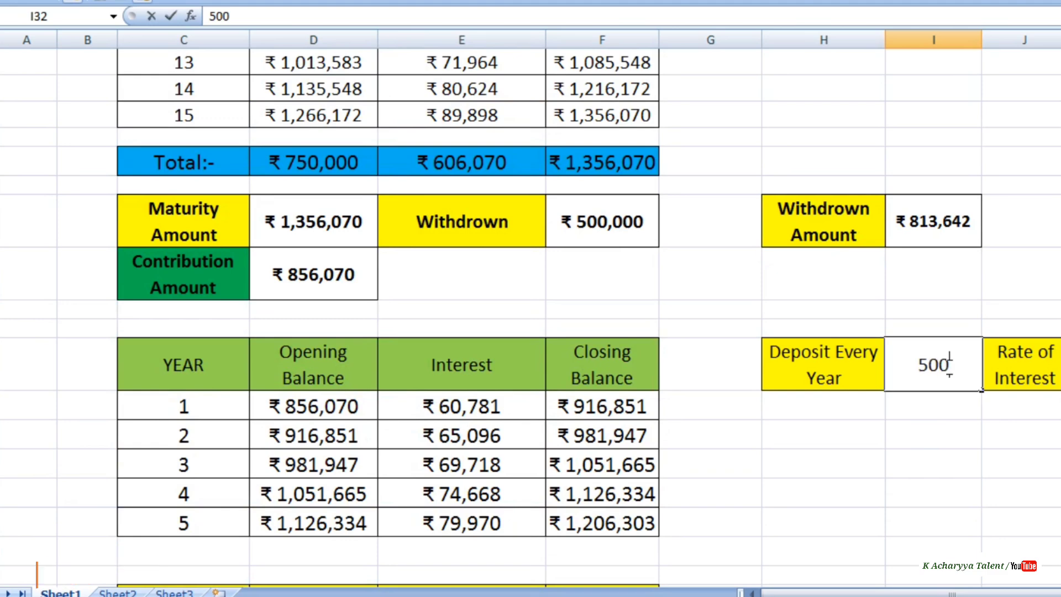
{"action": "type", "text": "00"}
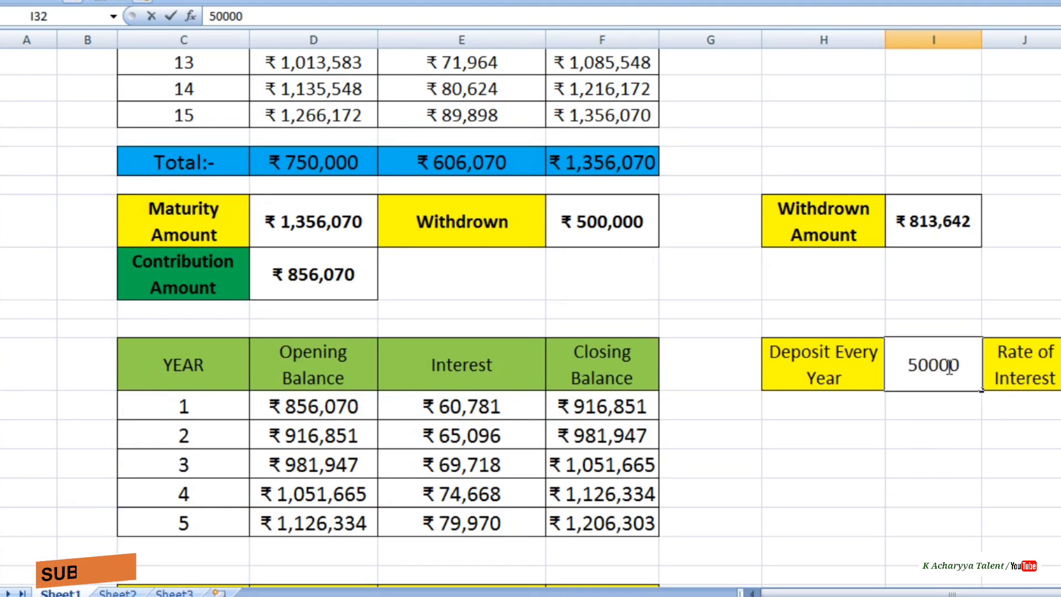
{"action": "left_click", "coordinate": [834, 438]}
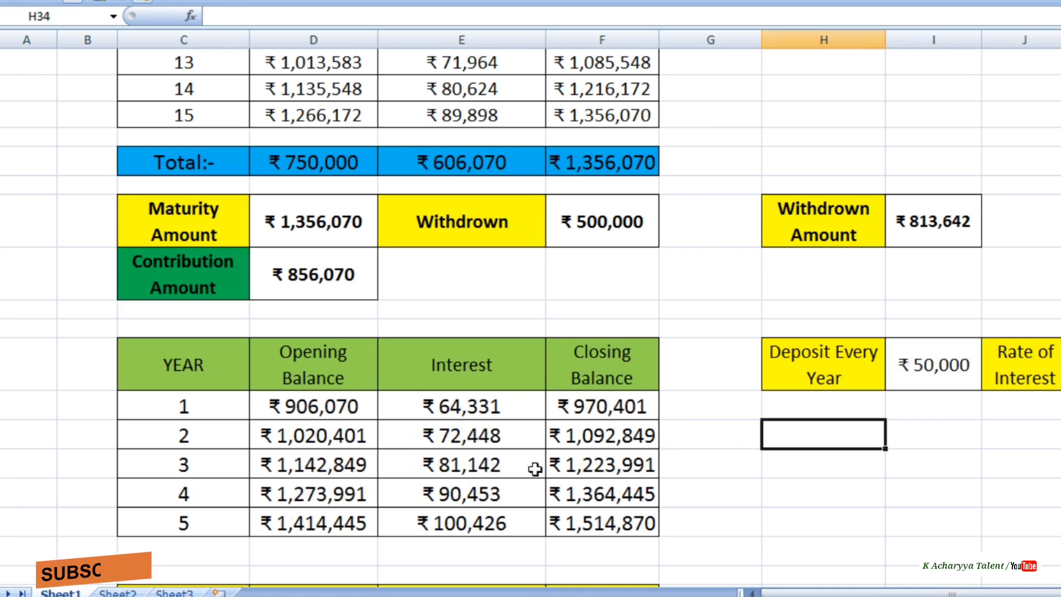
Examine the extension period's deposit, interest and maturity totals, the contribution amount they build on, and the final maturity amount.
{"action": "scroll", "coordinate": [438, 480], "scroll_direction": "down", "scroll_amount": 5}
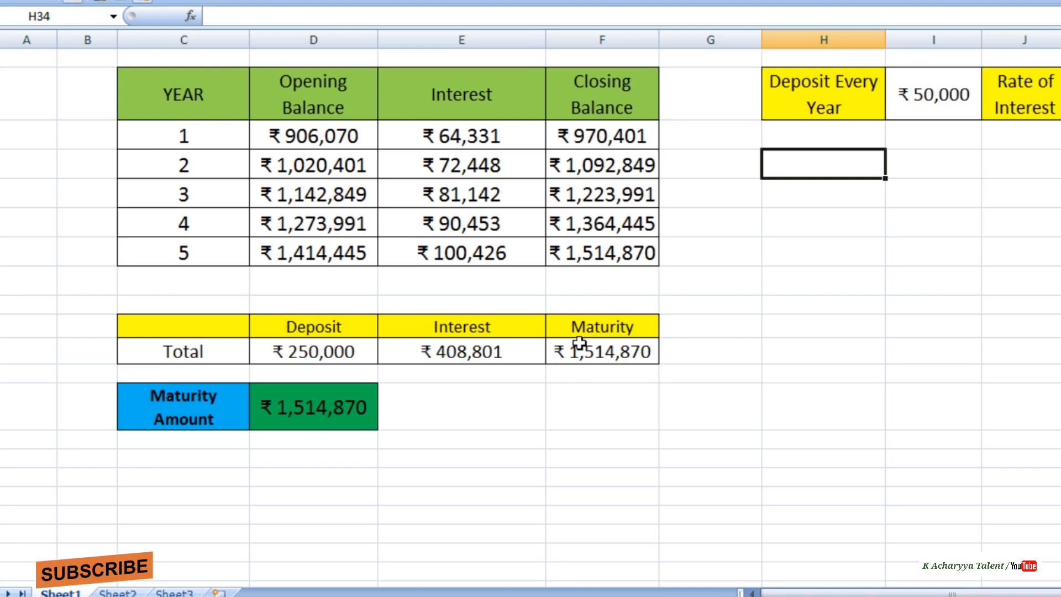
{"action": "left_click", "coordinate": [341, 352]}
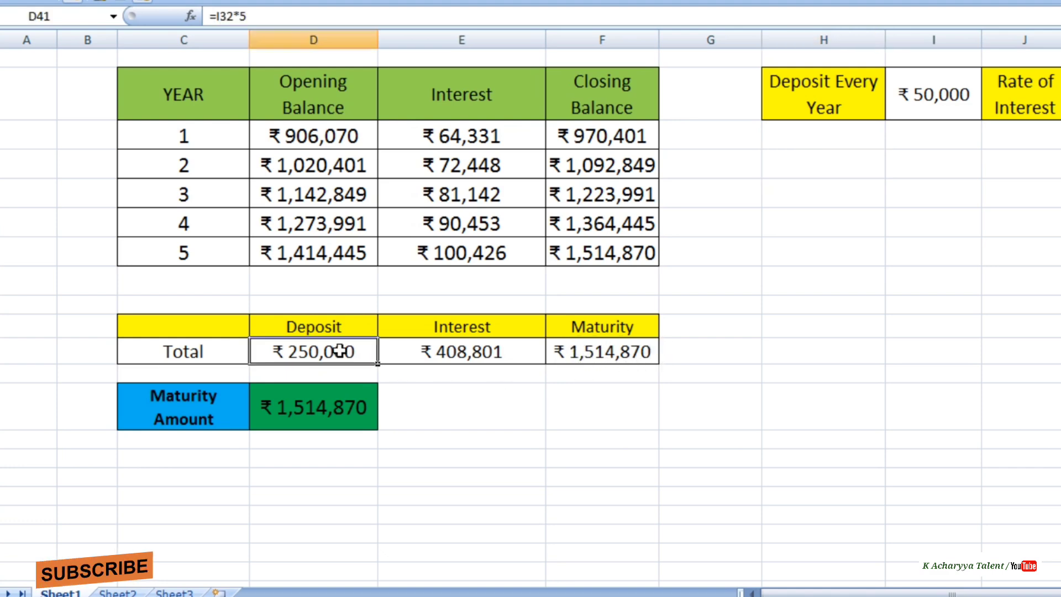
{"action": "left_click", "coordinate": [485, 351]}
{"action": "scroll", "coordinate": [486, 356], "scroll_direction": "up", "scroll_amount": 3}
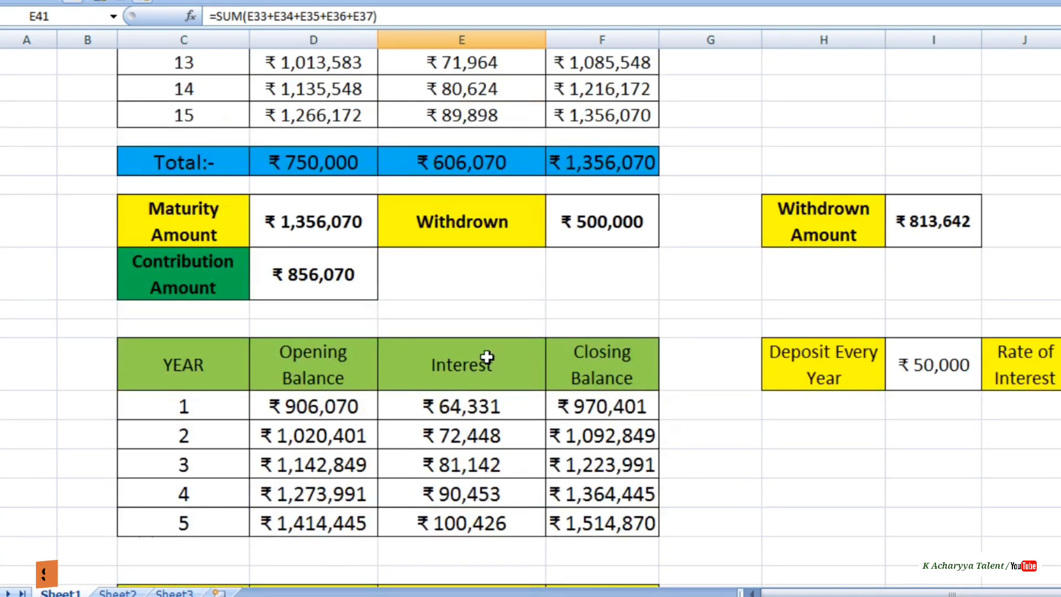
{"action": "left_click", "coordinate": [334, 274]}
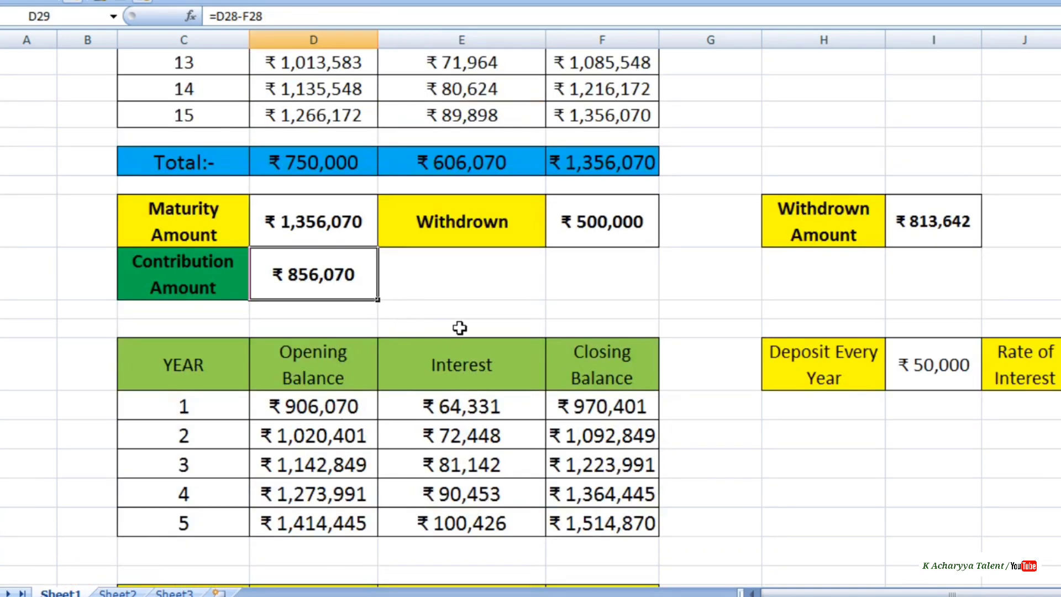
{"action": "scroll", "coordinate": [488, 328], "scroll_direction": "down", "scroll_amount": 2}
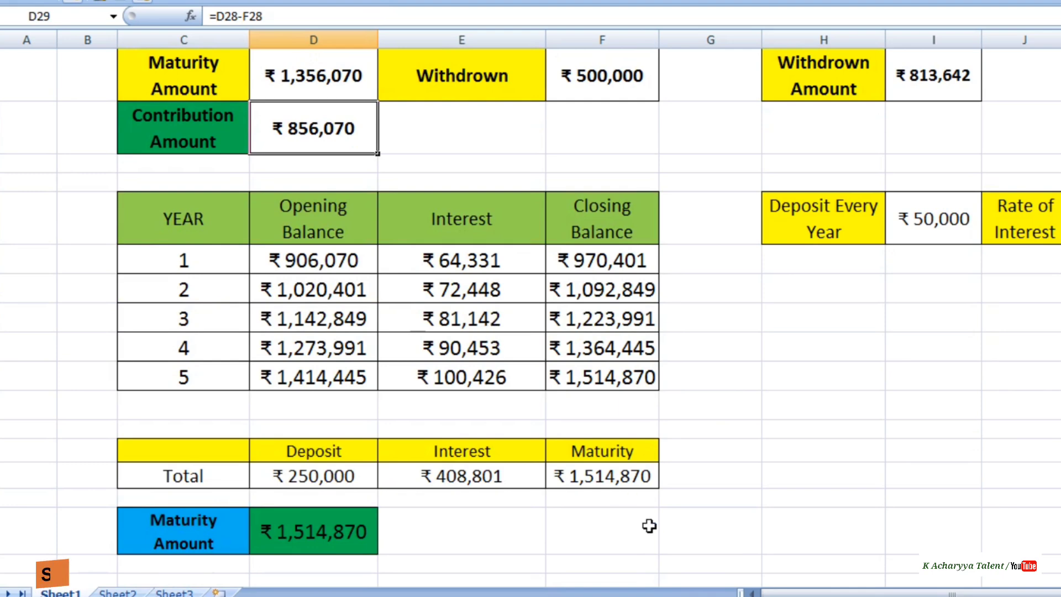
{"action": "left_click", "coordinate": [613, 475]}
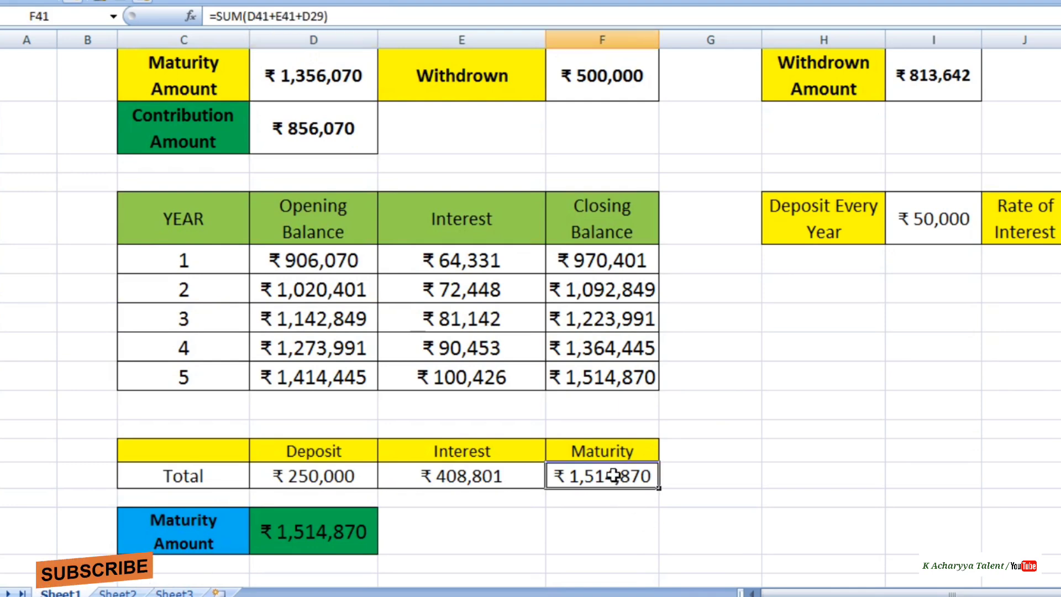
{"action": "left_click", "coordinate": [310, 531]}
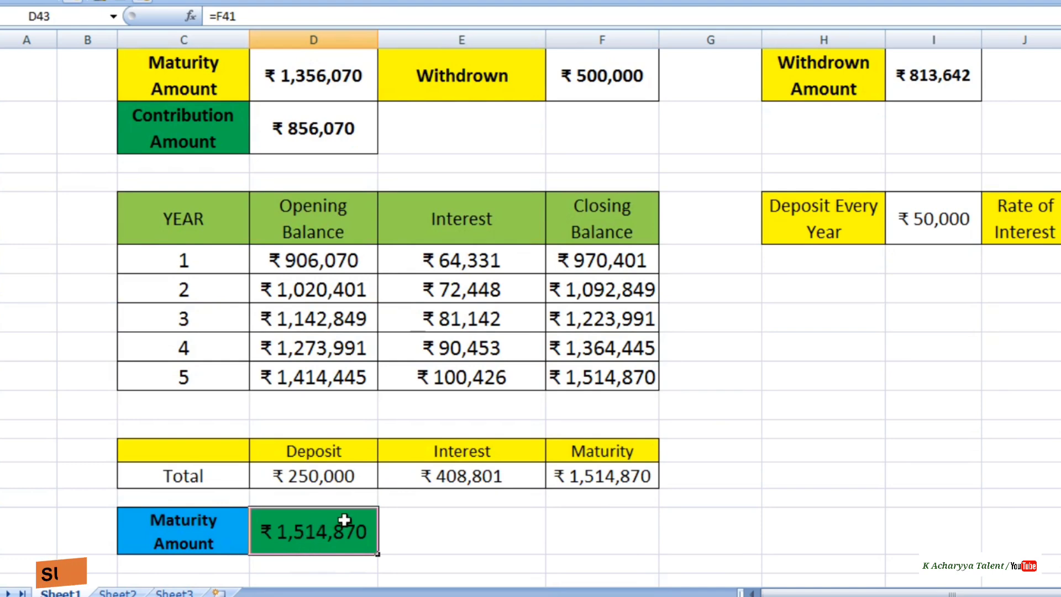
Compare the entered withdrawal with the 60% withdrawal limit, and review the extension and 15-year tables.
{"action": "scroll", "coordinate": [453, 531], "scroll_direction": "up", "scroll_amount": 3}
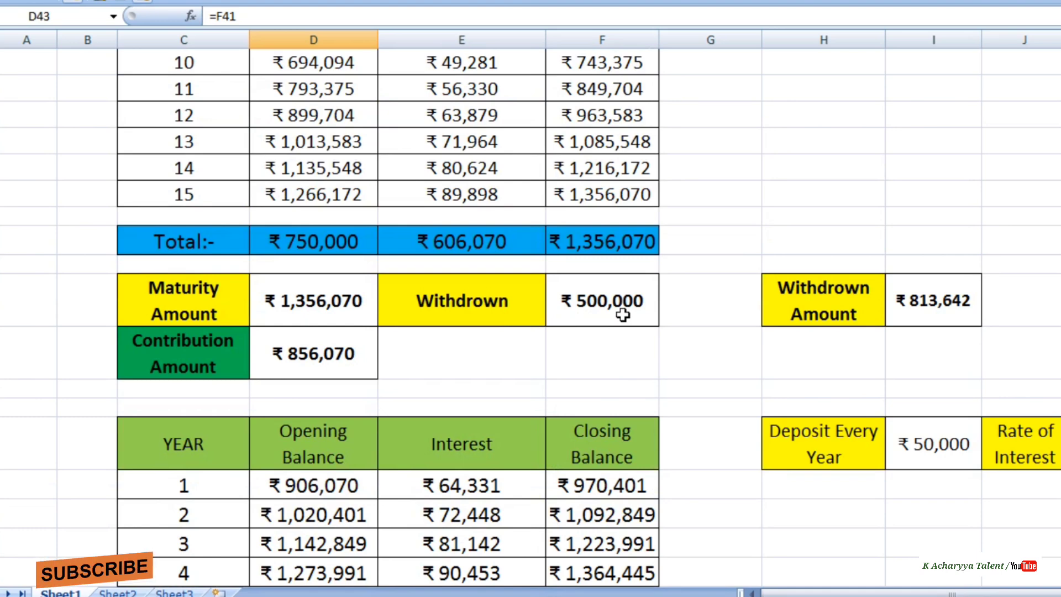
{"action": "left_click", "coordinate": [623, 315]}
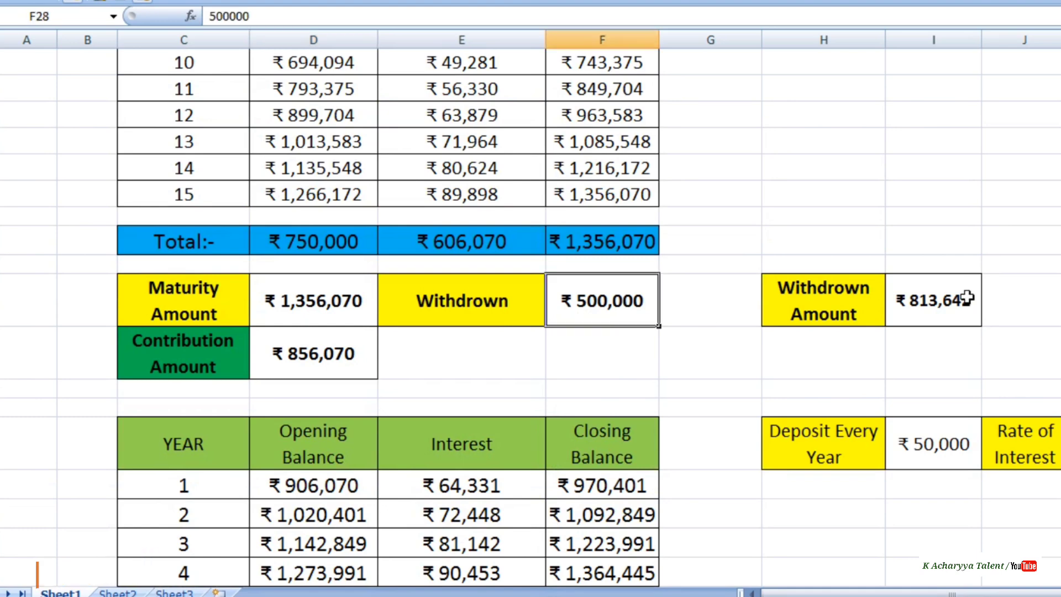
{"action": "left_click", "coordinate": [947, 299]}
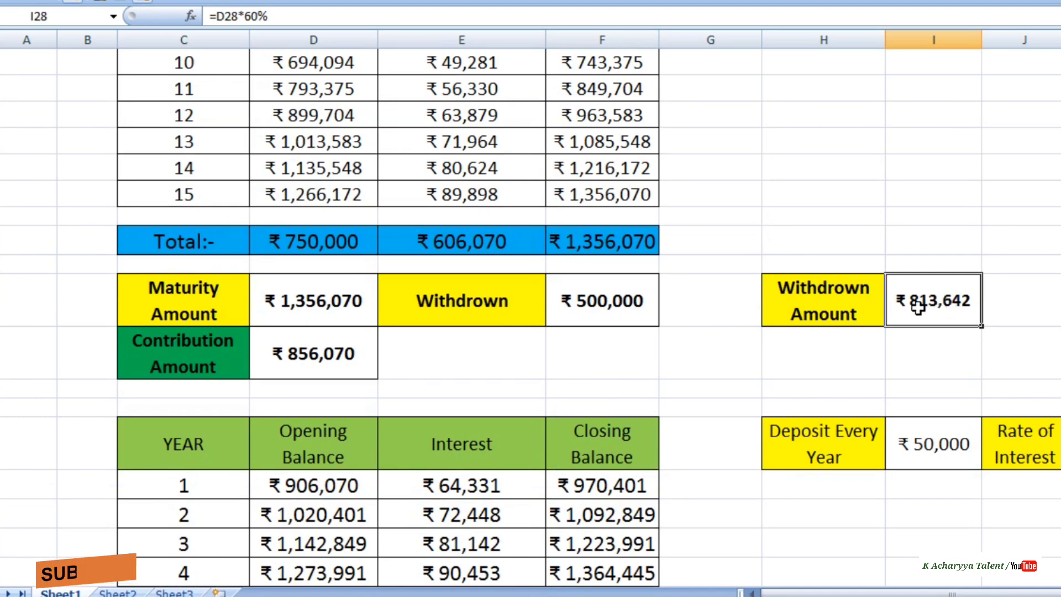
{"action": "left_click", "coordinate": [607, 320]}
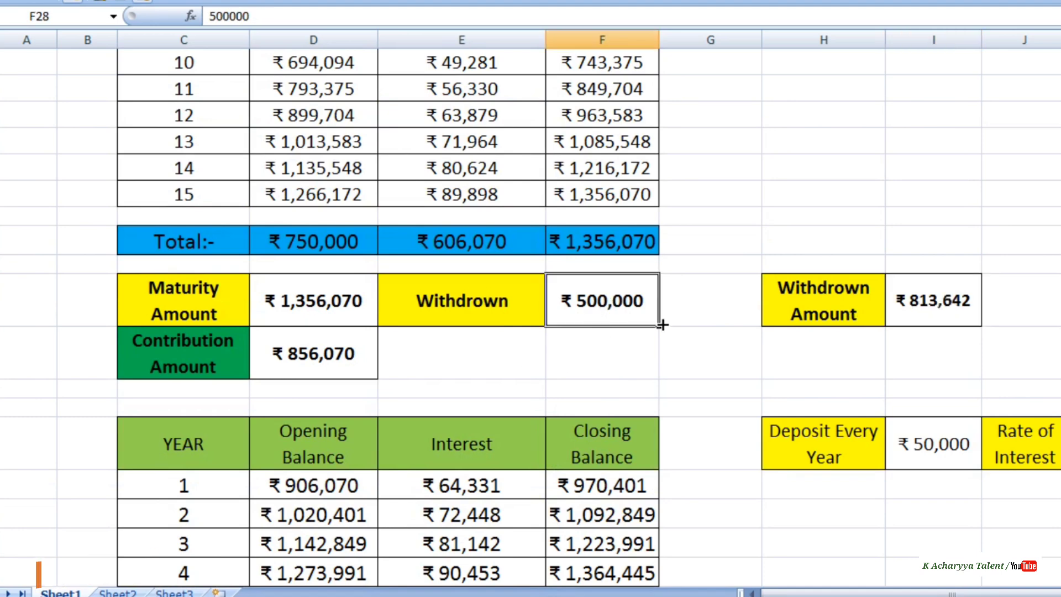
{"action": "left_click", "coordinate": [947, 310]}
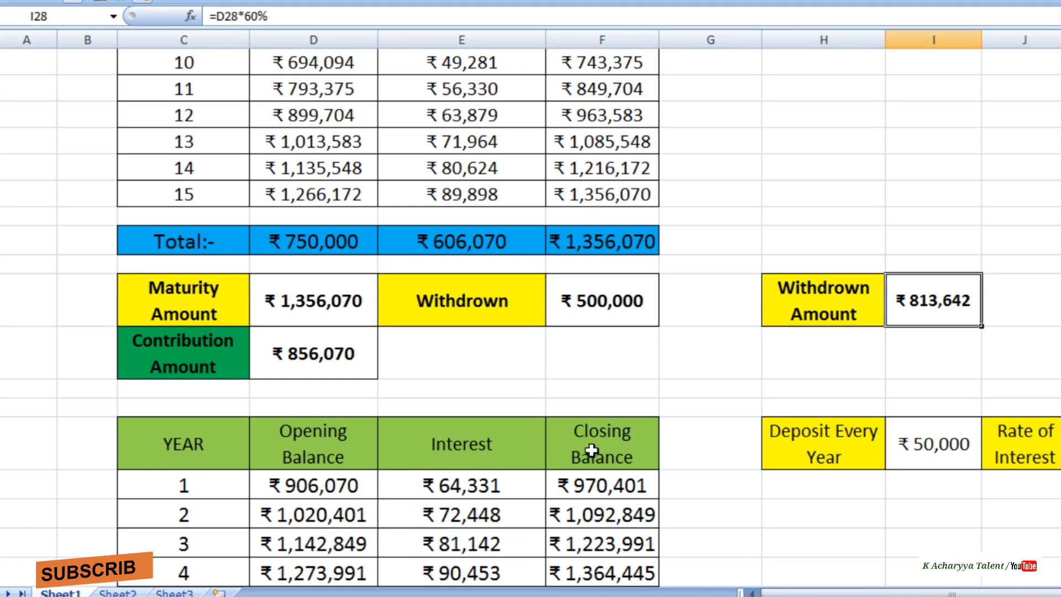
{"action": "scroll", "coordinate": [597, 432], "scroll_direction": "down", "scroll_amount": 1}
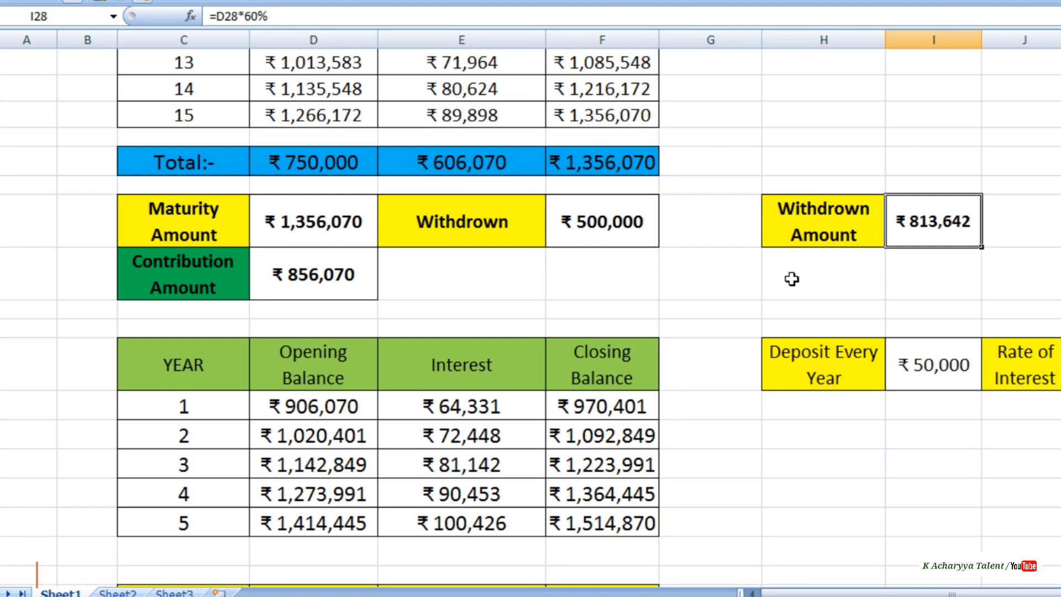
{"action": "scroll", "coordinate": [792, 279], "scroll_direction": "up", "scroll_amount": 6}
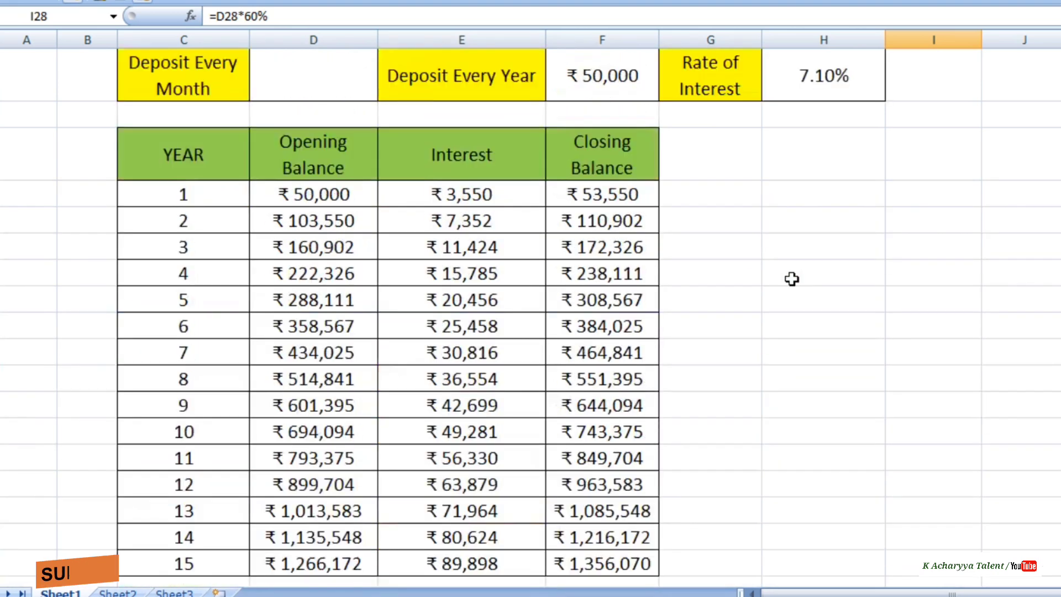